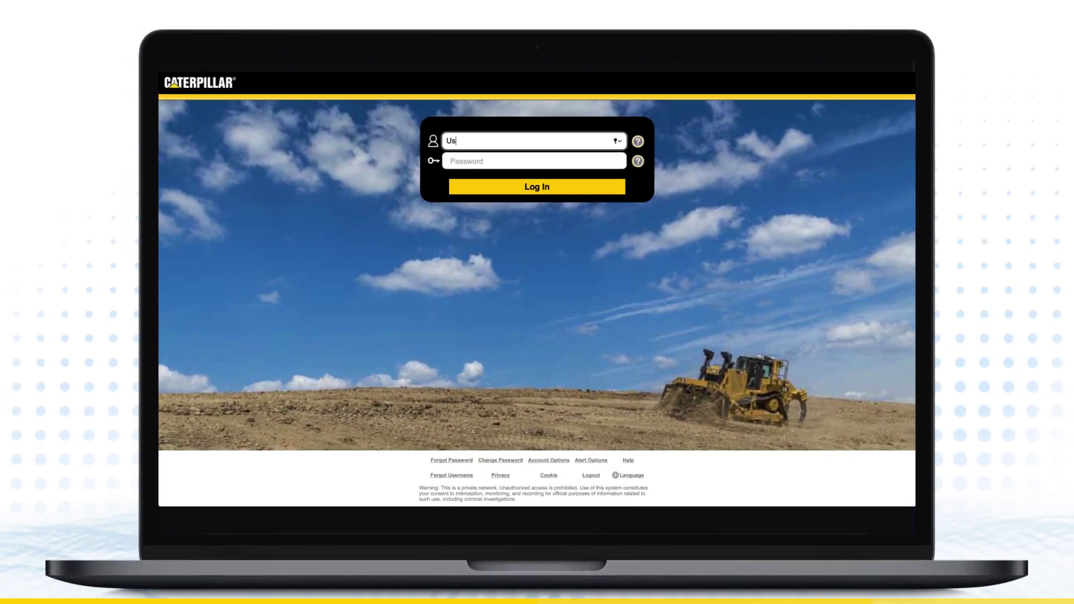
pyautogui.write('er00')
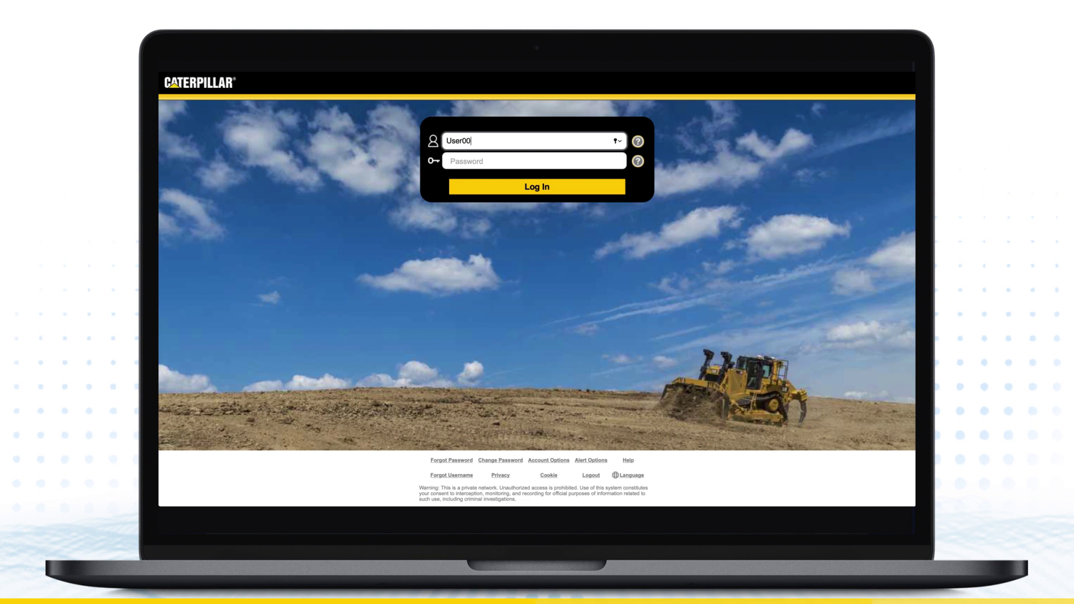
pyautogui.write('01')
# Step: Sign in to CAT Inspect Web with the account credentials to reach the Inspections list
pyautogui.click(469, 163)
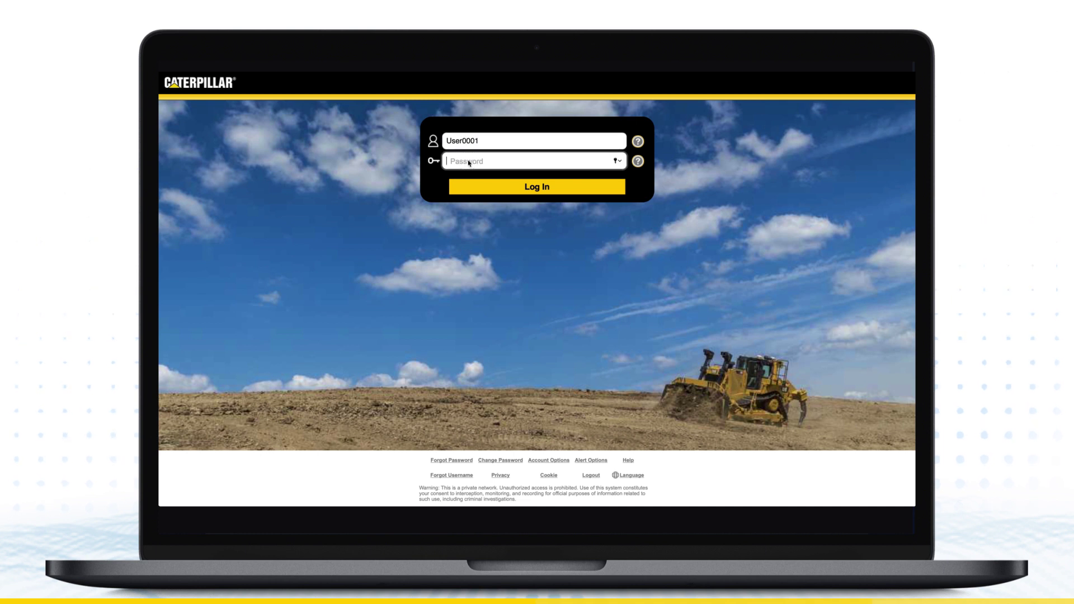
pyautogui.write('••••••')
pyautogui.write('••')
pyautogui.click(521, 187)
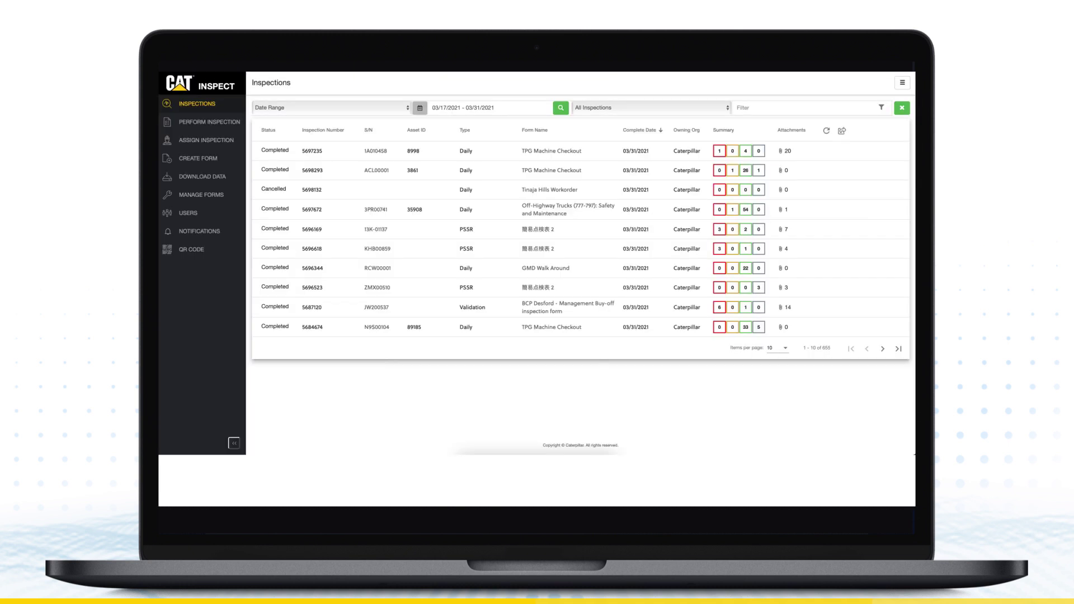
# Step: Start creating a new inspection form from the sidebar's Create Form entry
pyautogui.click(205, 160)
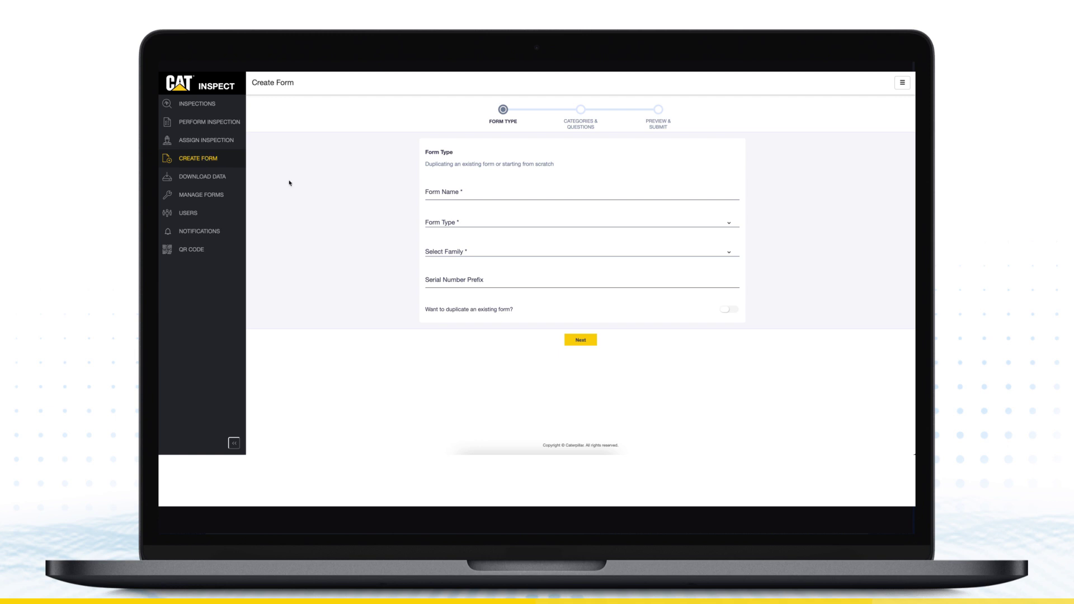
# Step: Name the form 'TA1 Inspection', type TA1, family EXCAVATORS, and enable duplicating an existing form
pyautogui.click(475, 192)
pyautogui.write('A1 Inspecti')
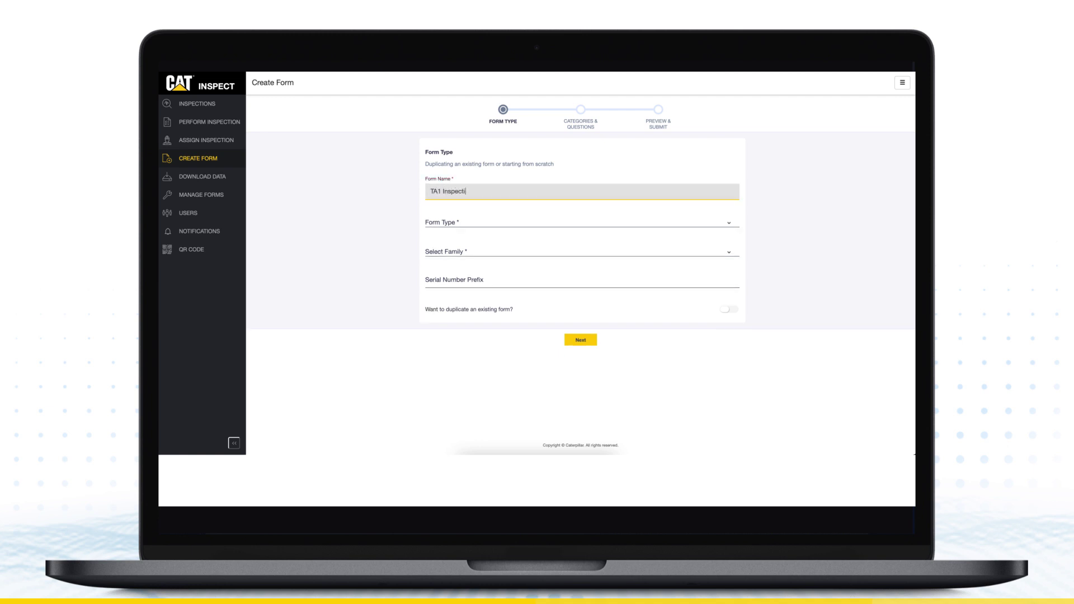
pyautogui.write('on')
pyautogui.click(470, 223)
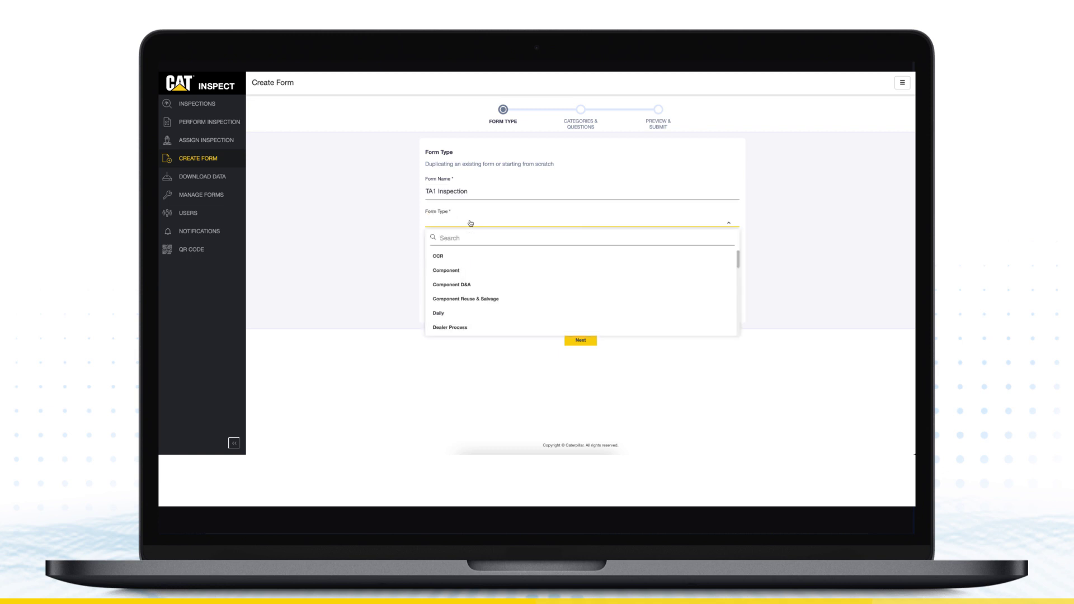
pyautogui.click(459, 238)
pyautogui.write('TA')
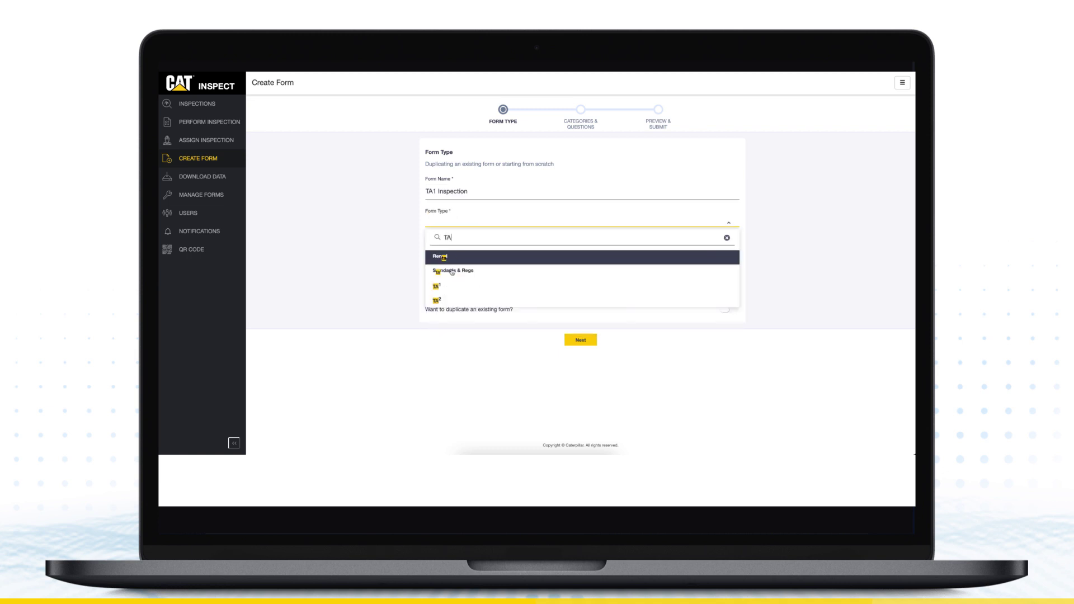
pyautogui.click(442, 290)
pyautogui.click(454, 250)
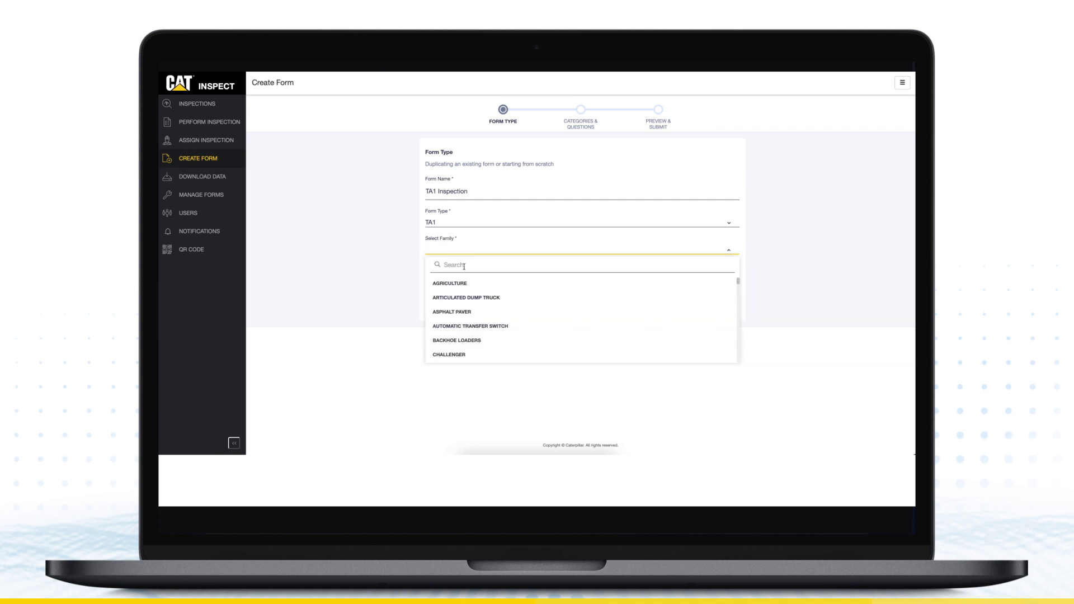
pyautogui.write('ex')
pyautogui.click(457, 283)
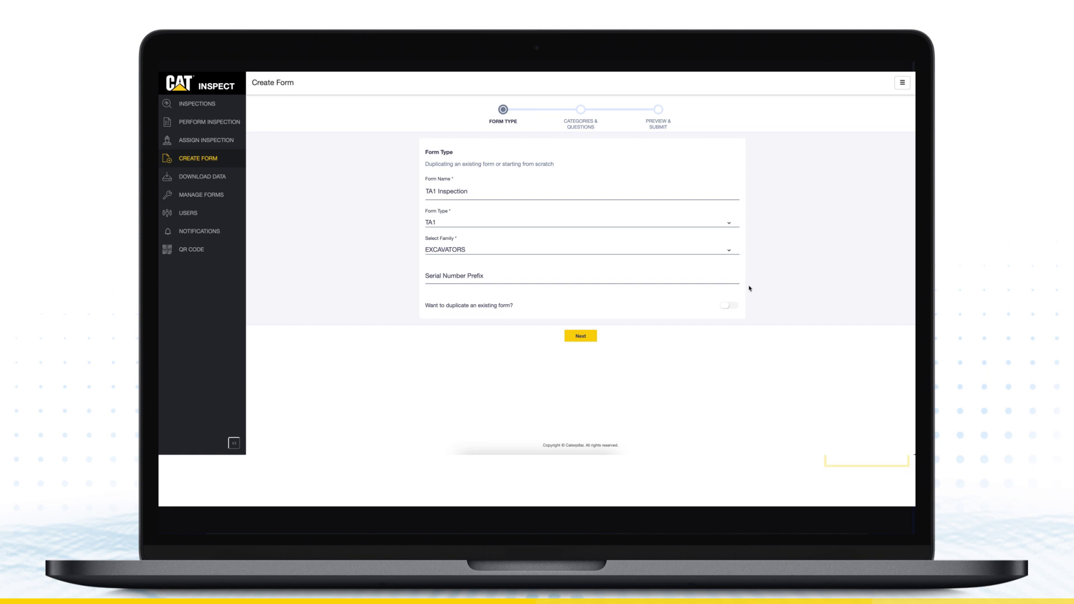
pyautogui.click(729, 307)
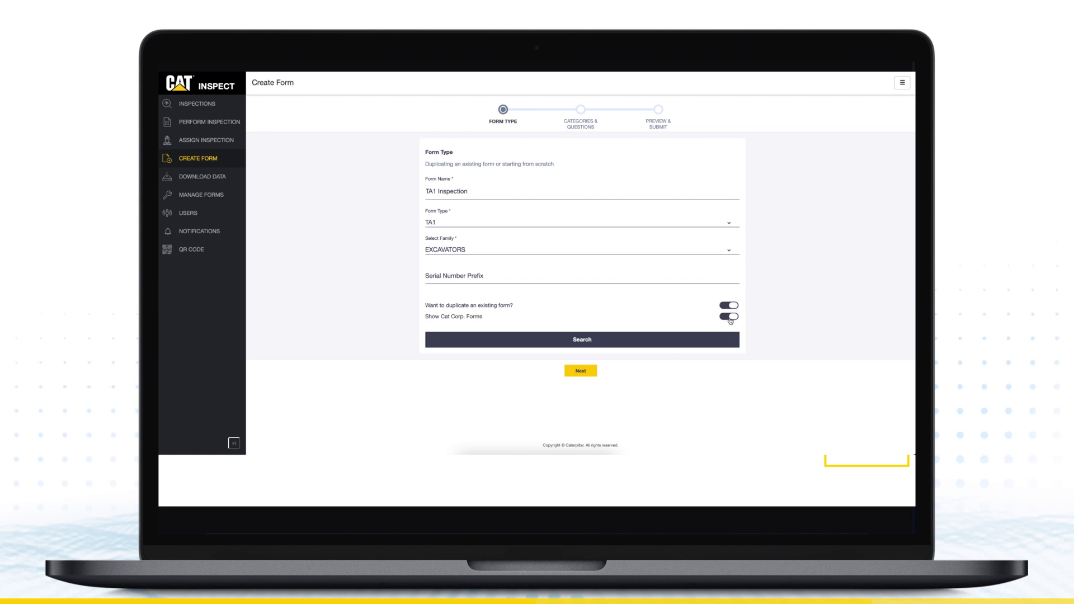
# Step: Search clonable forms, choose Hydraulic Excavator (HEX) TA1 and proceed to the next step
pyautogui.click(582, 342)
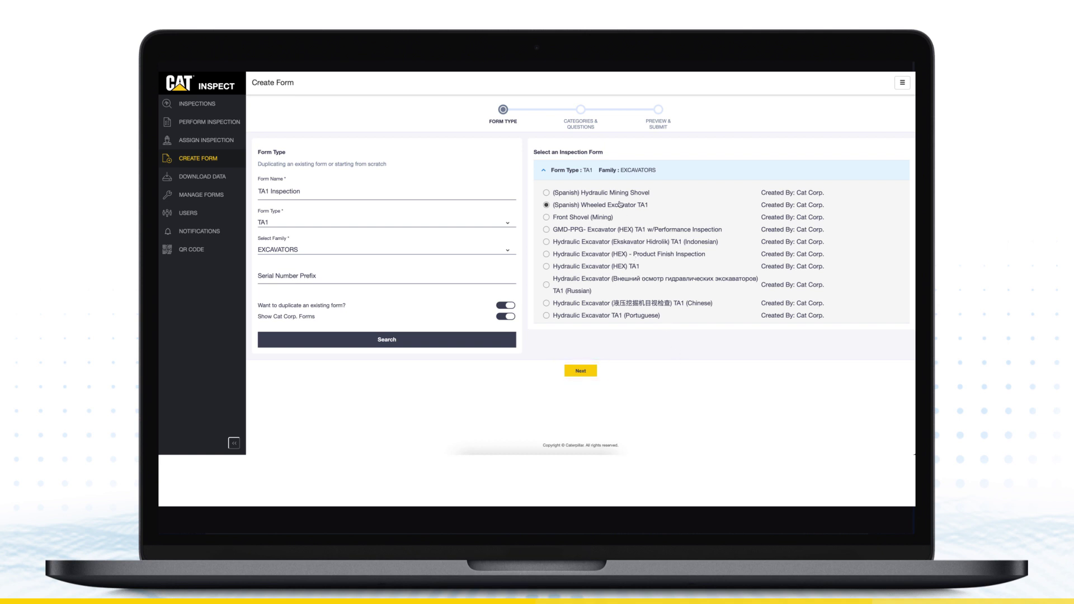
pyautogui.click(547, 267)
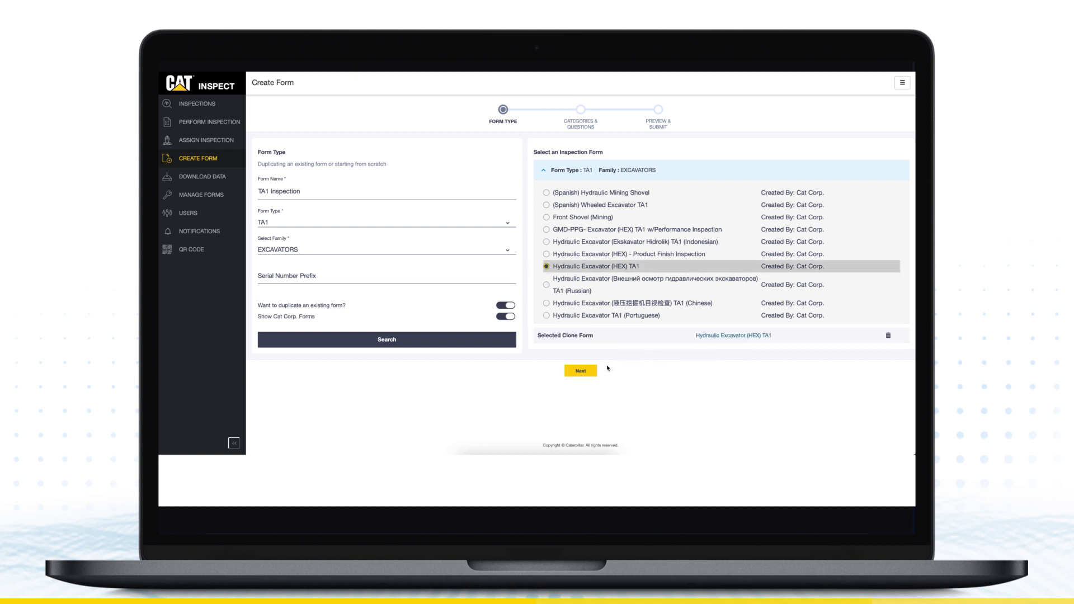
pyautogui.click(592, 376)
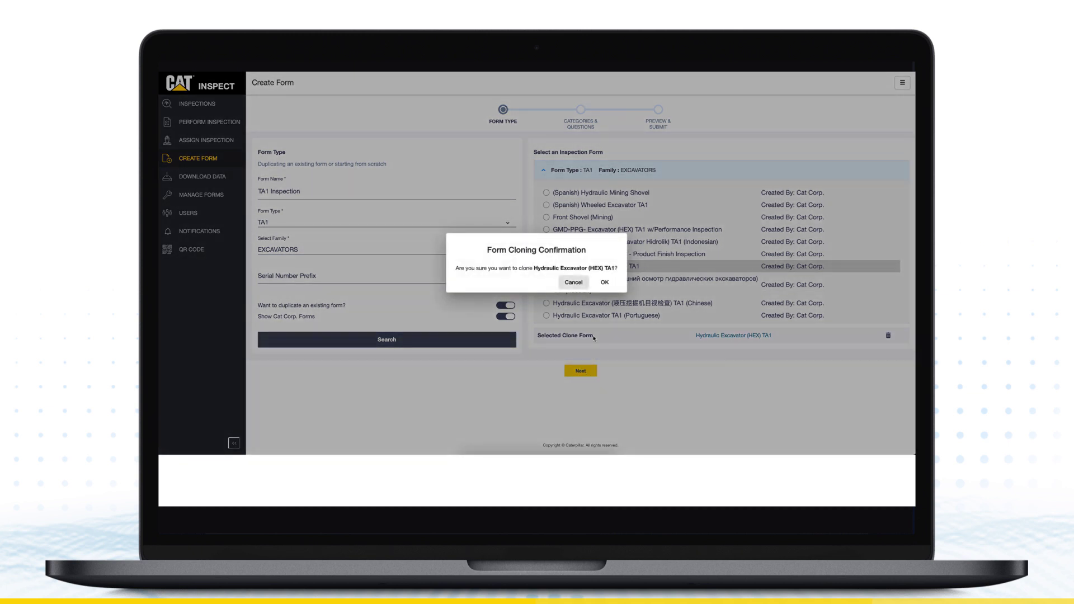
# Step: Confirm the clone and add a new category named Undercarriage
pyautogui.click(608, 284)
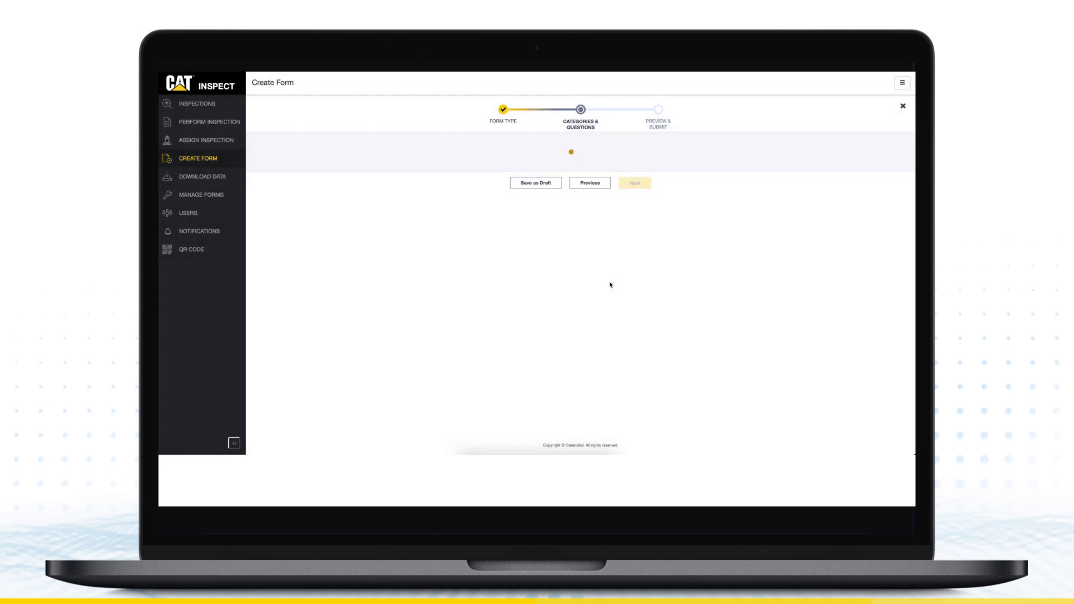
pyautogui.click(480, 178)
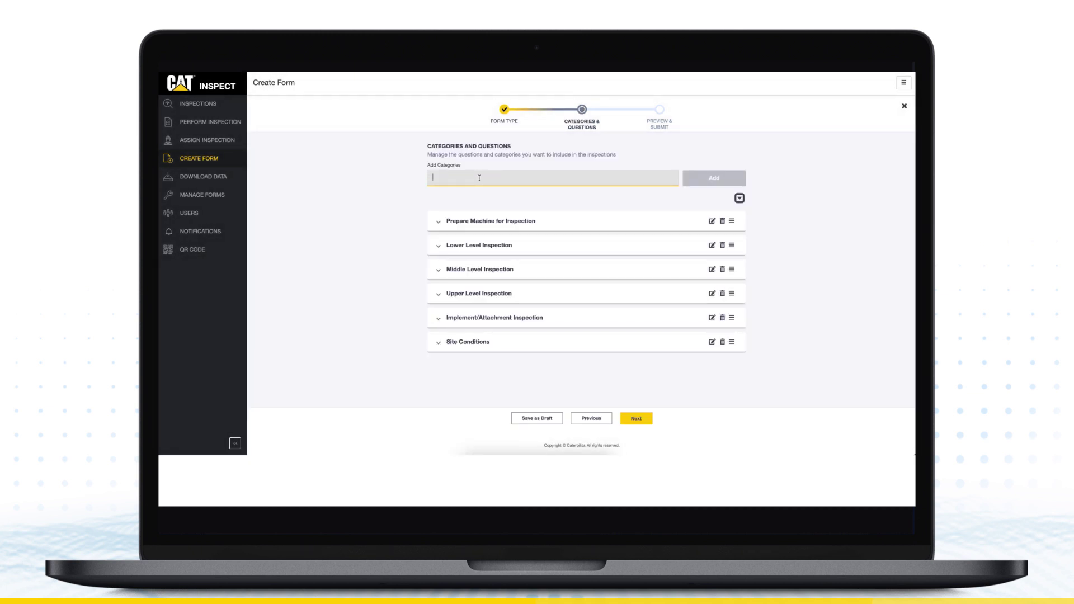
pyautogui.write('Underca')
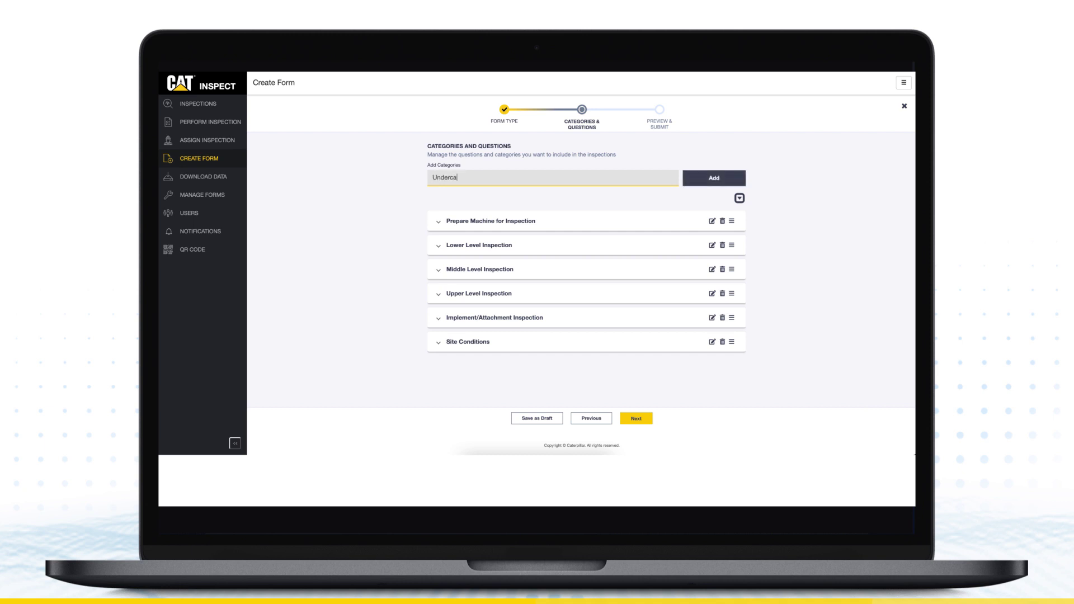
pyautogui.write('rriage')
pyautogui.click(717, 178)
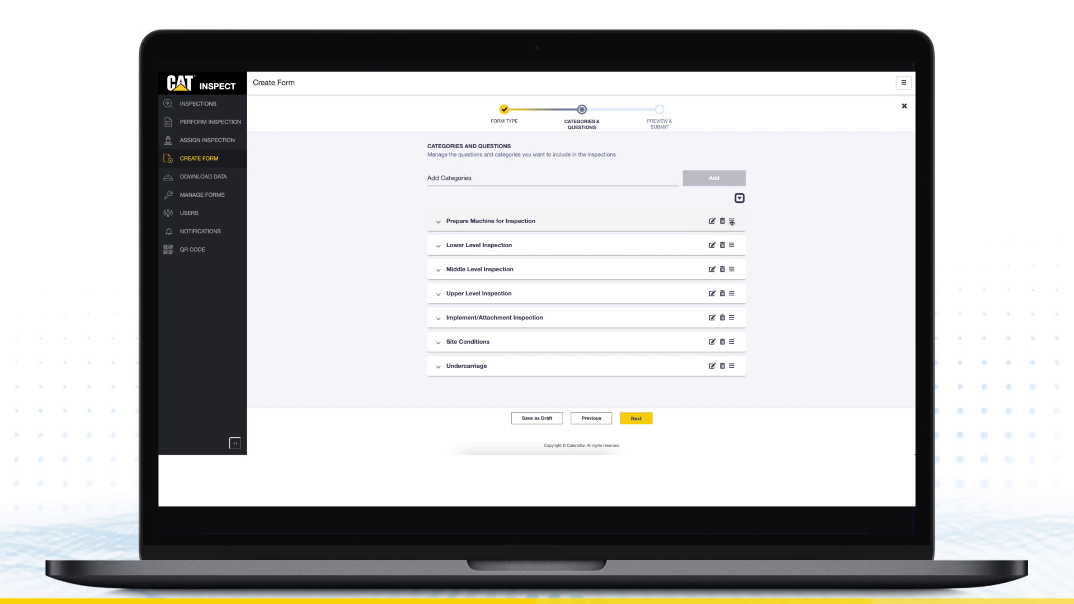
# Step: Move Lower Level Inspection above Prepare Machine for Inspection and its Track Guides question above Front Idlers
pyautogui.moveTo(731, 222); pyautogui.dragTo(732, 259)
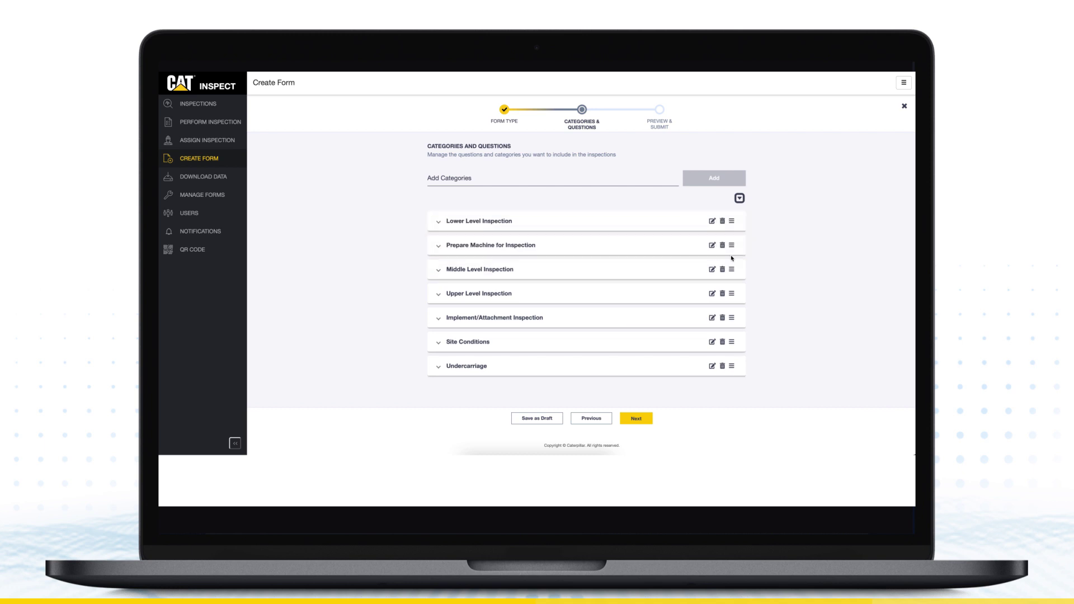
pyautogui.click(479, 222)
pyautogui.scroll(-2, 540, 262)
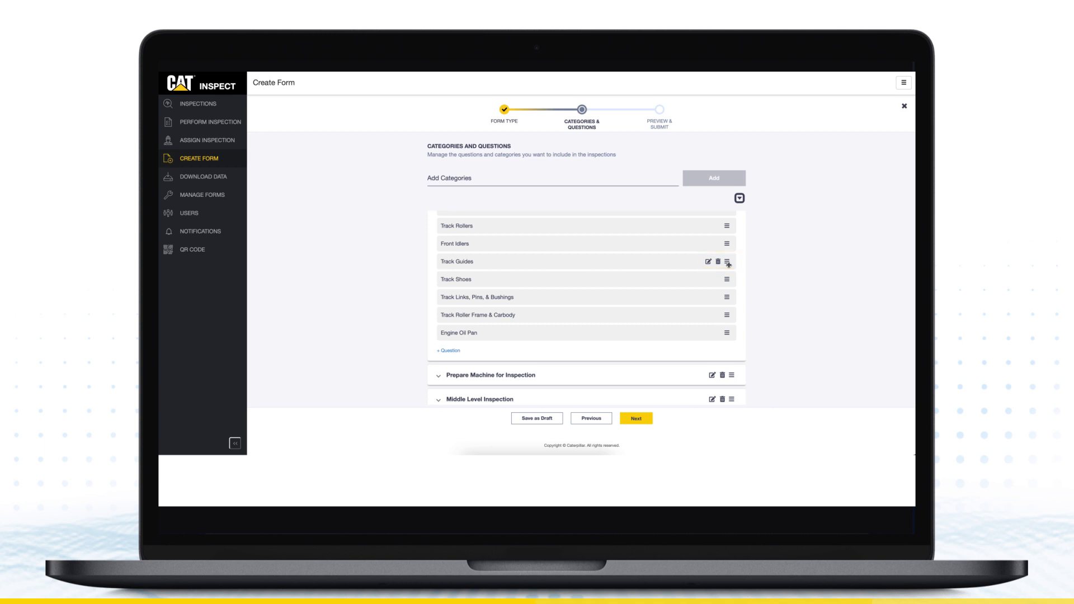
pyautogui.moveTo(727, 262); pyautogui.dragTo(728, 242)
pyautogui.click(447, 352)
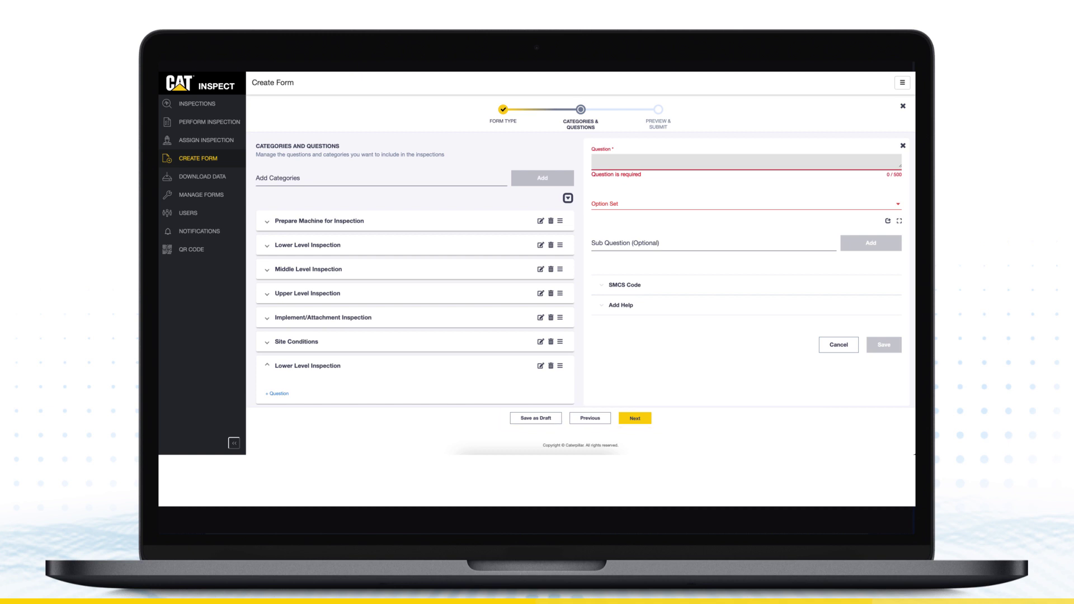
pyautogui.write('Undercarriage')
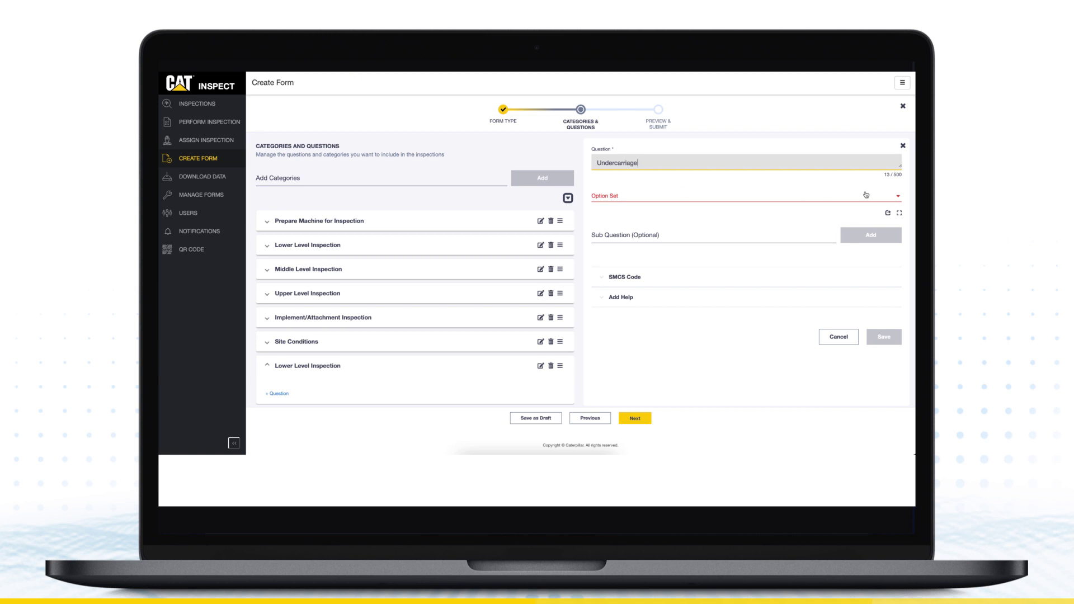
# Step: Mark 1-5 Satisfaction as a favourite in the full option-set view
pyautogui.click(897, 198)
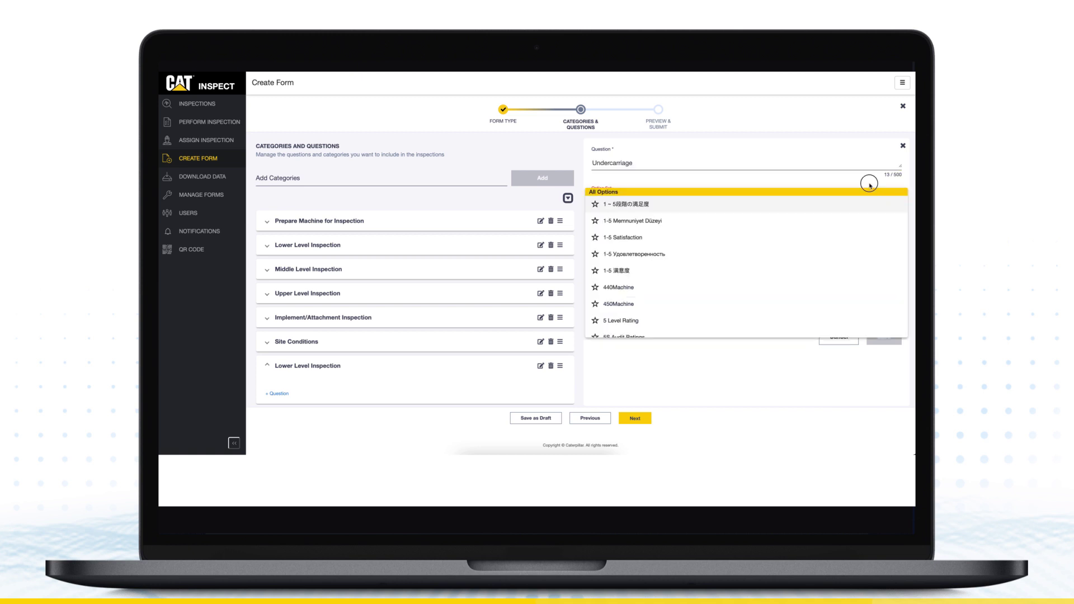
pyautogui.click(869, 183)
pyautogui.click(899, 215)
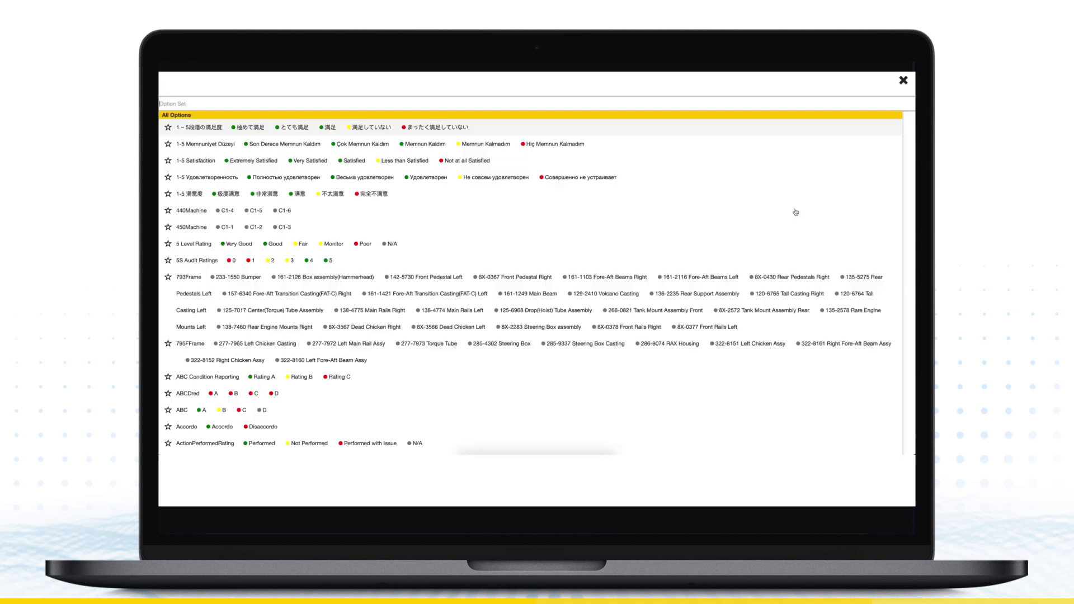
pyautogui.click(167, 160)
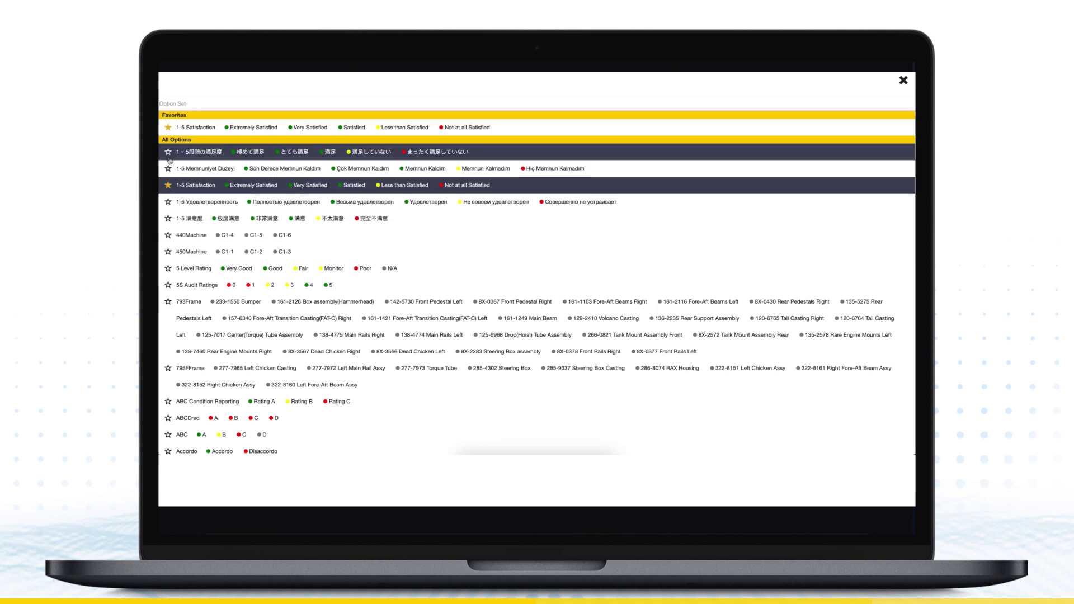
# Step: Choose 1-5 Satisfaction as the answer options for the Undercarriage question
pyautogui.click(903, 80)
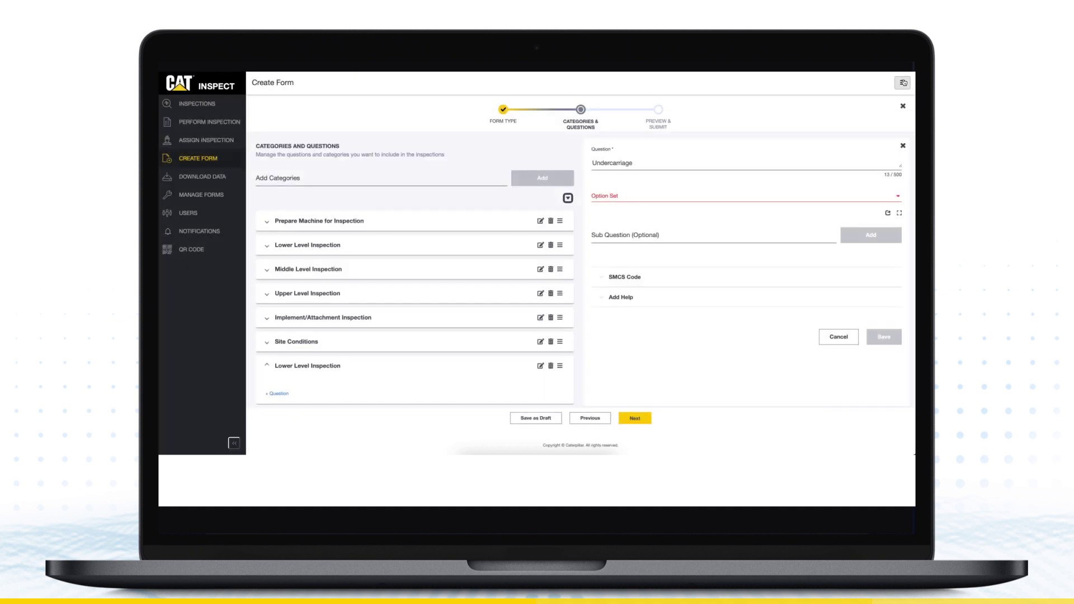
pyautogui.click(749, 202)
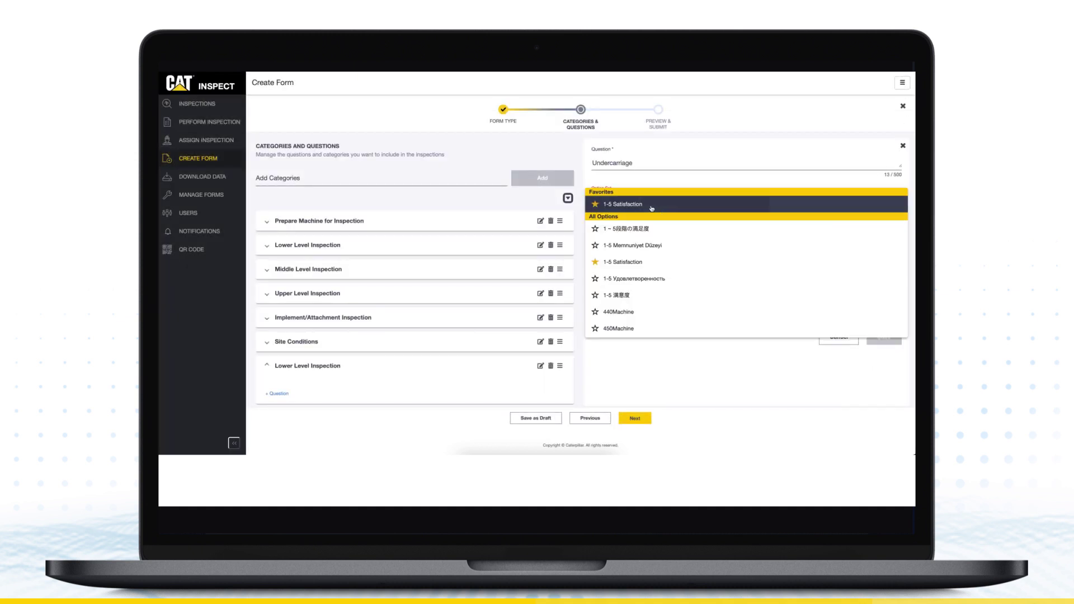
pyautogui.click(652, 206)
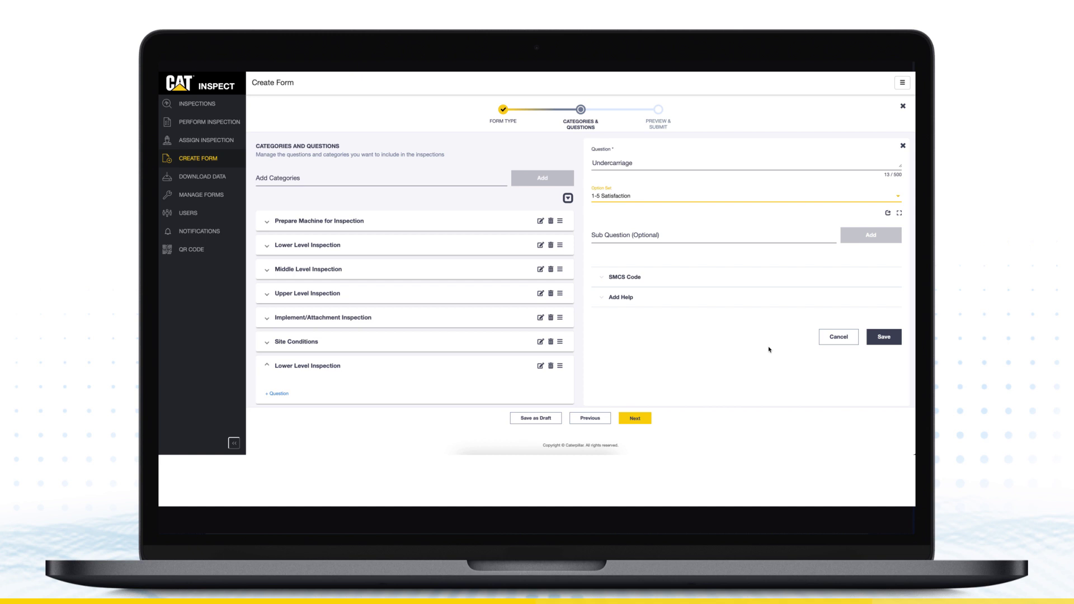
# Step: Expand the Add Help section to show the question's rich-text help editor
pyautogui.click(620, 300)
pyautogui.scroll(-2, 781, 336)
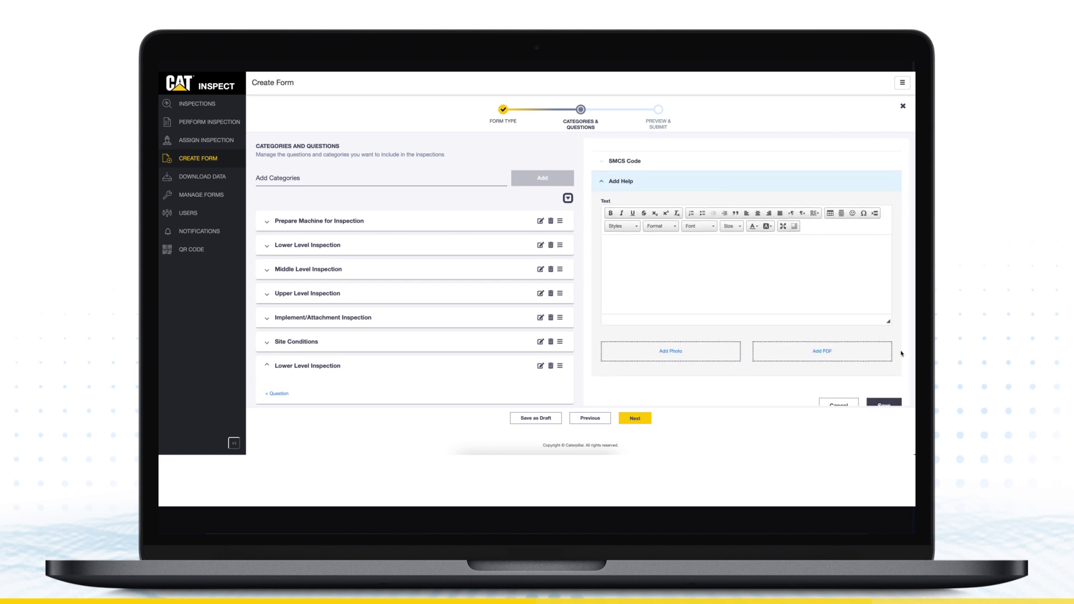
pyautogui.scroll(-1, 902, 352)
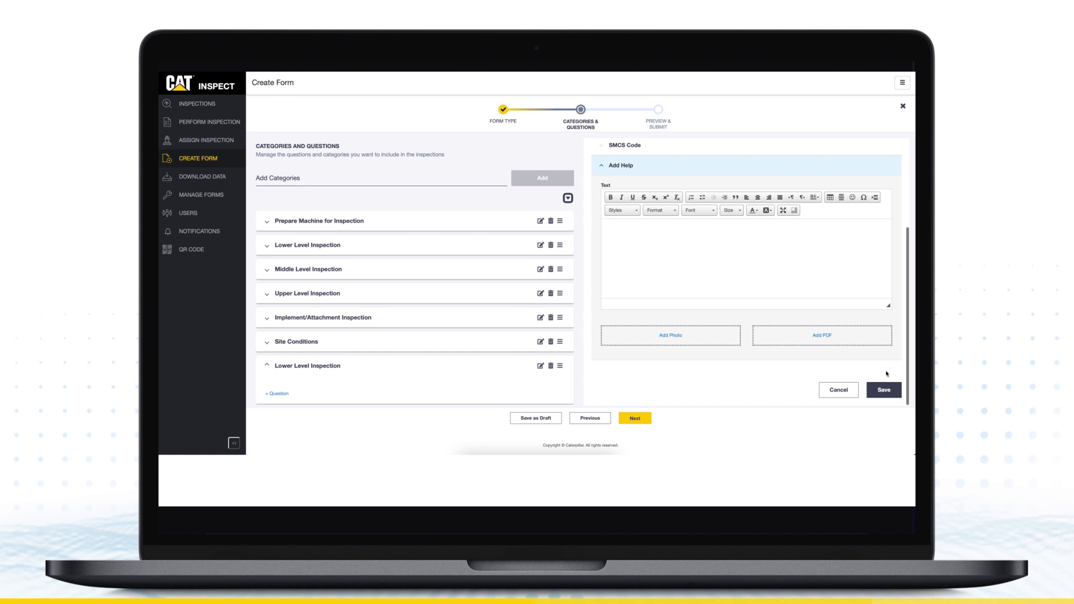
# Step: Save the Undercarriage question, then submit and confirm publishing the TA1 Inspection form
pyautogui.click(883, 390)
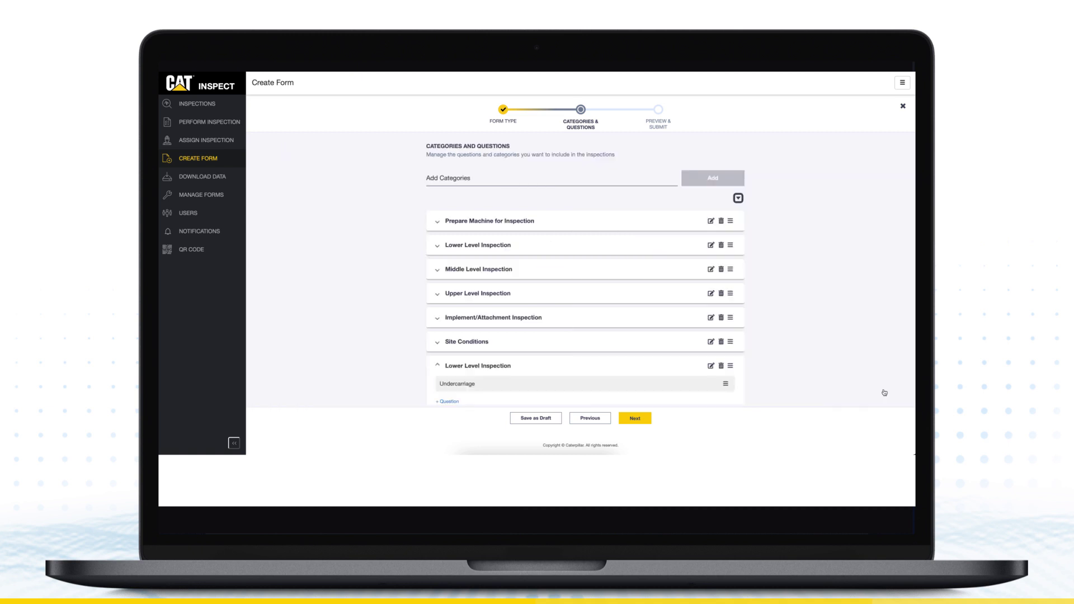
pyautogui.click(635, 418)
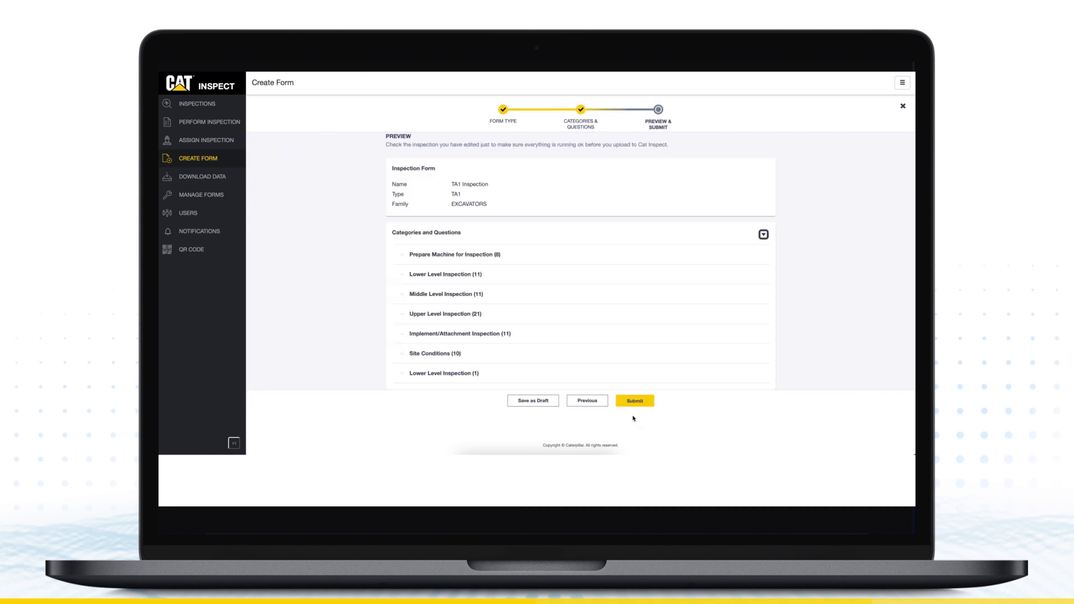
pyautogui.scroll(-1, 729, 321)
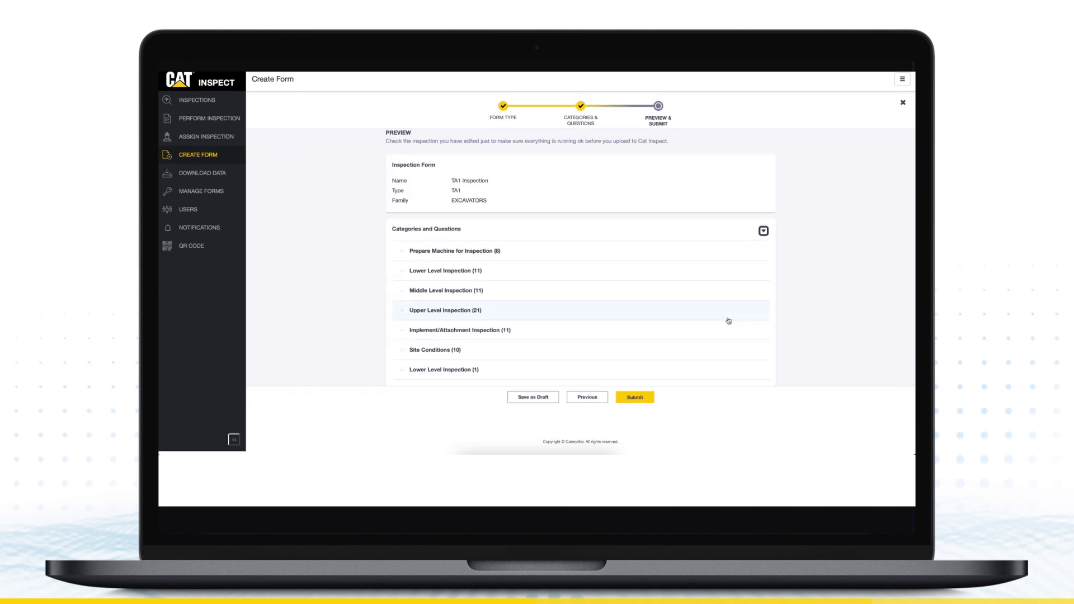
pyautogui.click(635, 397)
pyautogui.click(643, 277)
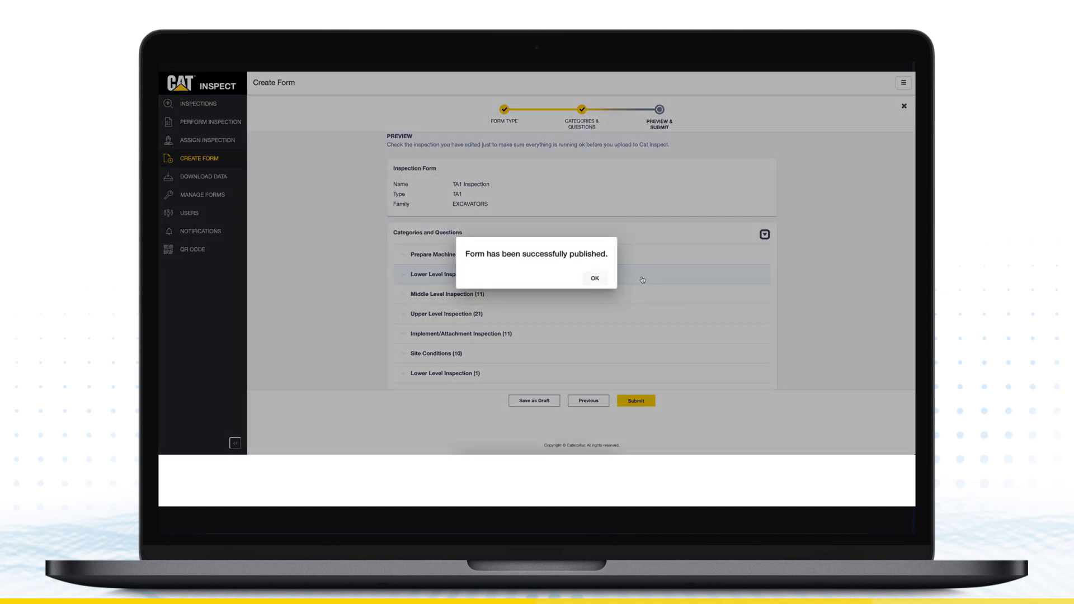
pyautogui.click(594, 279)
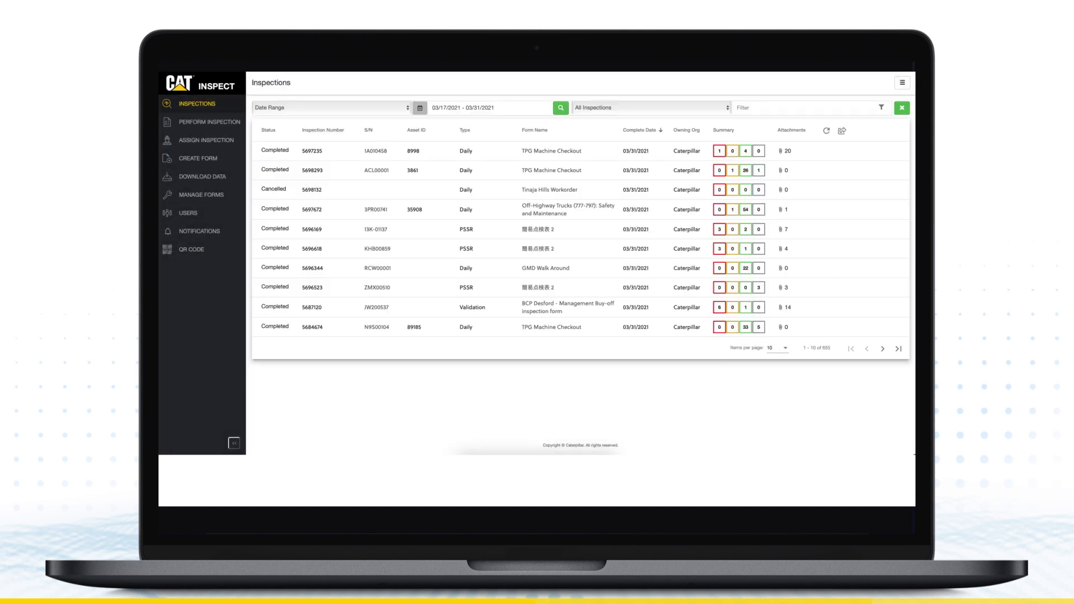